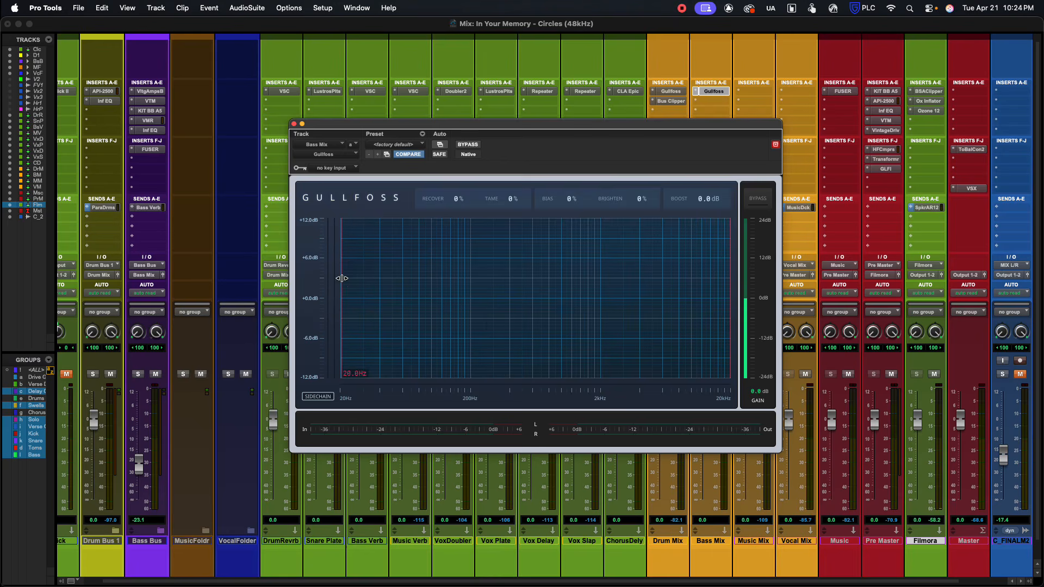
Step: Narrow Gullfoss's processing range on Bass Mix, raising the low limit to about 100 Hz and lowering the high limit to about 5 kHz
{"action": "mouse_move", "coordinate": [342, 279]}
{"action": "left_click_drag", "start_coordinate": [342, 279], "coordinate": [432, 279]}
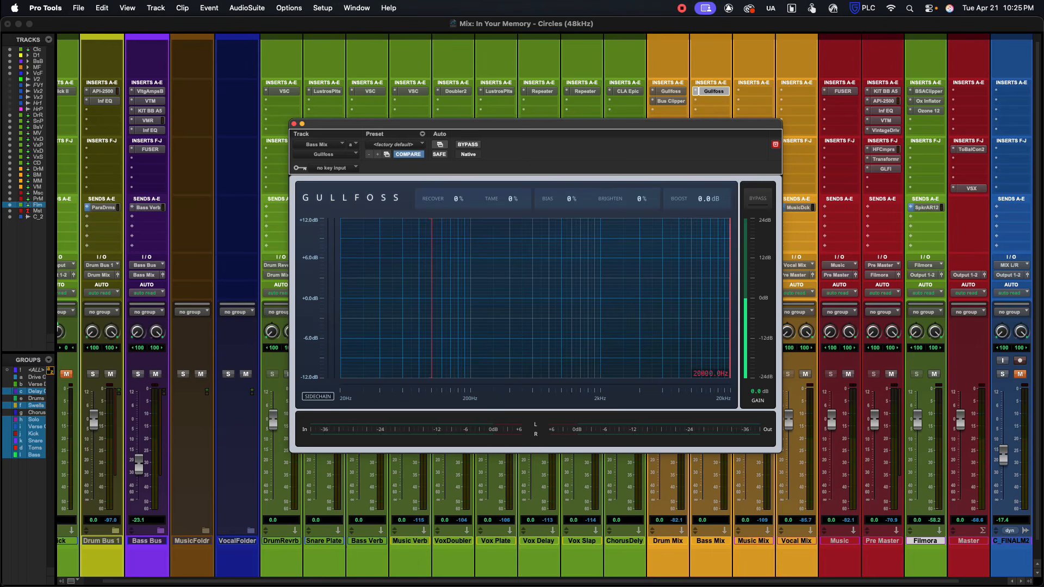
{"action": "left_click_drag", "start_coordinate": [732, 288], "coordinate": [652, 286]}
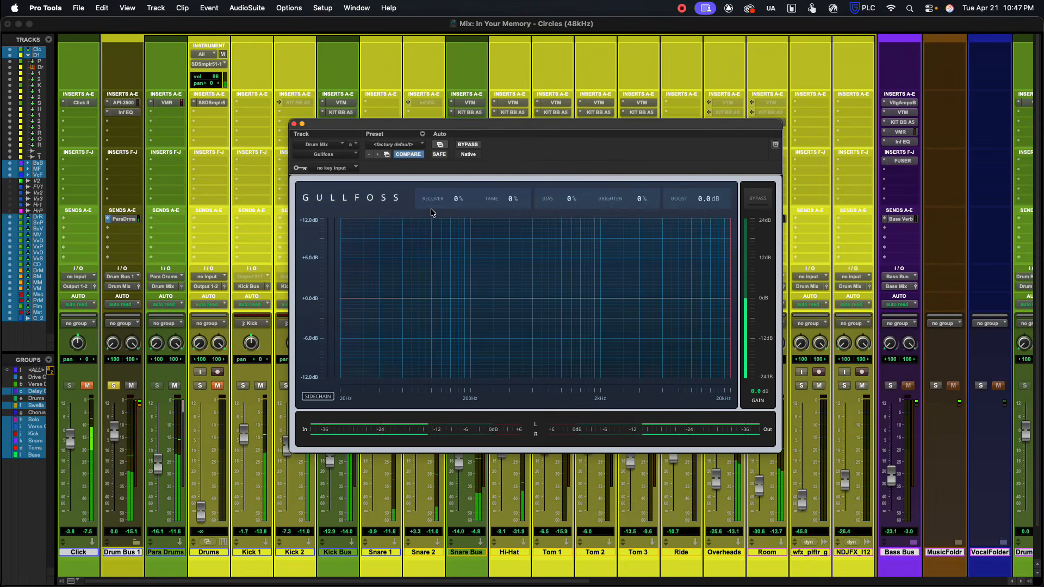
Step: Try Recover and Tame at 200% on the Drum Mix Gullfoss, settling Recover at 39% and Tame at 40%
{"action": "left_click_drag", "start_coordinate": [456, 201], "coordinate": [456, 91]}
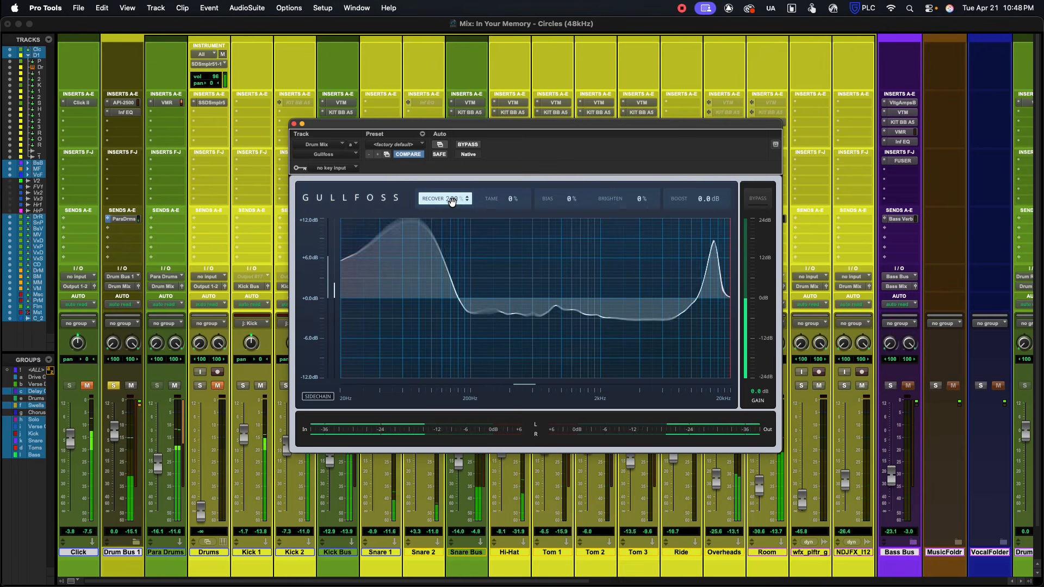
{"action": "left_click_drag", "start_coordinate": [452, 199], "coordinate": [452, 287]}
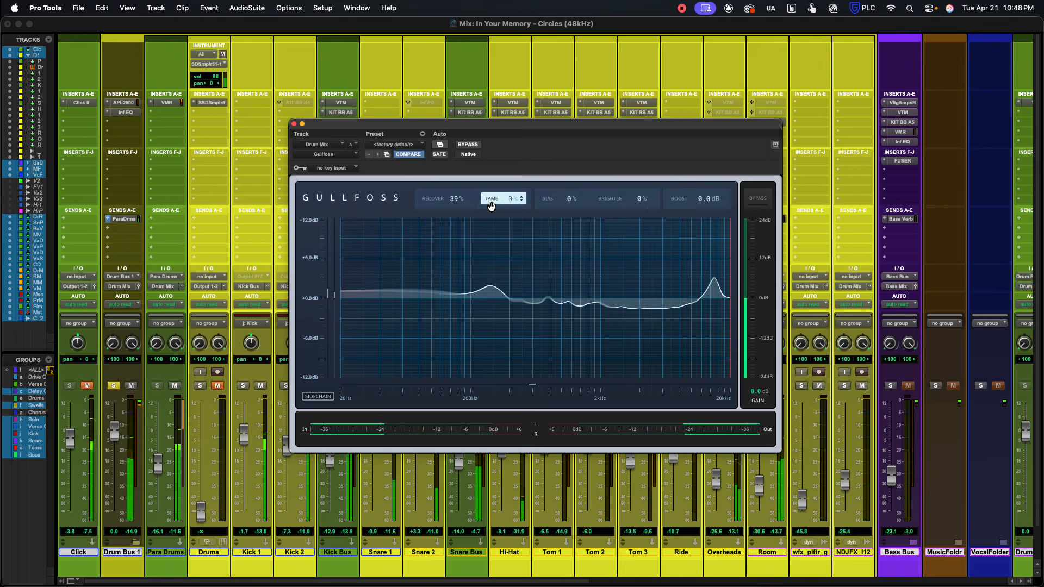
{"action": "left_click_drag", "start_coordinate": [446, 202], "coordinate": [489, 90]}
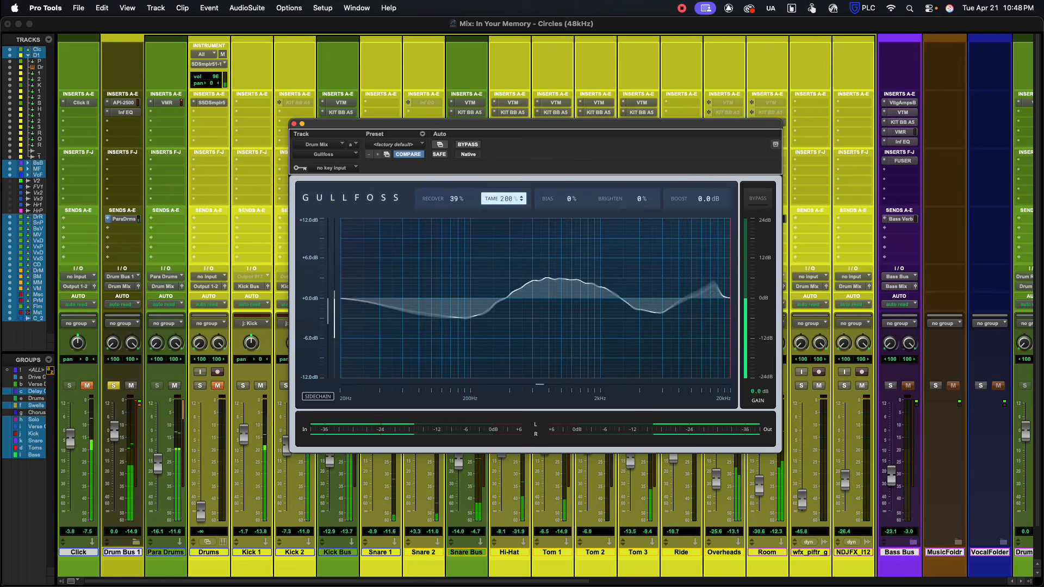
{"action": "left_click_drag", "start_coordinate": [489, 90], "coordinate": [490, 93]}
{"action": "mouse_move", "coordinate": [507, 201]}
{"action": "left_mouse_down"}
{"action": "mouse_move", "coordinate": [507, 284]}
{"action": "mouse_move", "coordinate": [488, 207]}
{"action": "left_mouse_up"}
Step: Set the Drum Mix Gullfoss to a Bias of -12%, Brighten of 3% and Boost of 1.0 dB
{"action": "left_click_drag", "start_coordinate": [509, 199], "coordinate": [563, 211]}
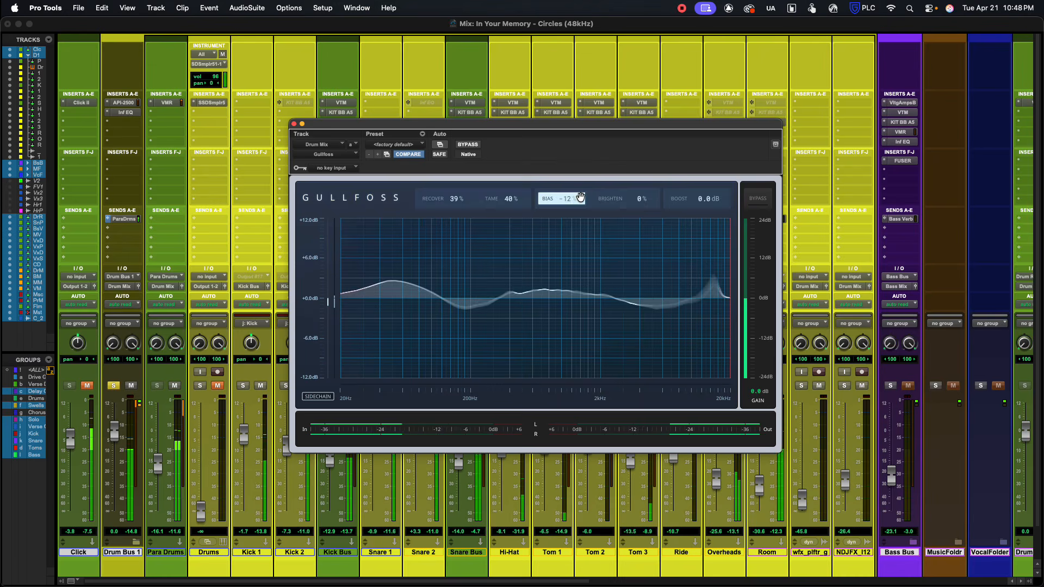
{"action": "left_click", "coordinate": [604, 199]}
{"action": "mouse_move", "coordinate": [604, 198]}
{"action": "left_mouse_down"}
{"action": "mouse_move", "coordinate": [604, 144]}
{"action": "mouse_move", "coordinate": [604, 245]}
{"action": "mouse_move", "coordinate": [605, 198]}
{"action": "left_mouse_up"}
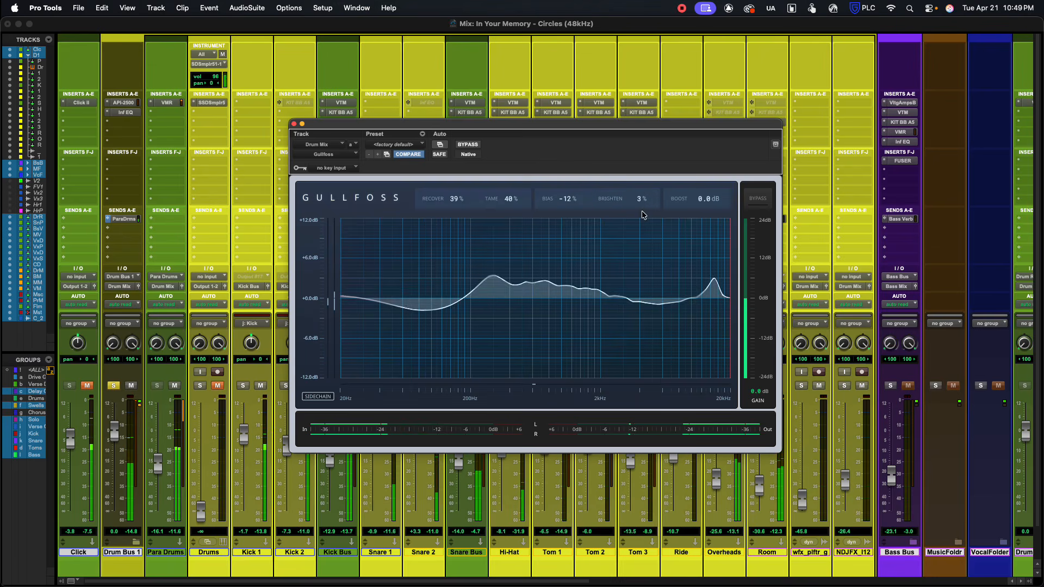
{"action": "mouse_move", "coordinate": [680, 199]}
{"action": "left_mouse_down"}
{"action": "mouse_move", "coordinate": [680, 165]}
{"action": "mouse_move", "coordinate": [679, 191]}
{"action": "left_mouse_up"}
{"action": "left_click", "coordinate": [675, 161]}
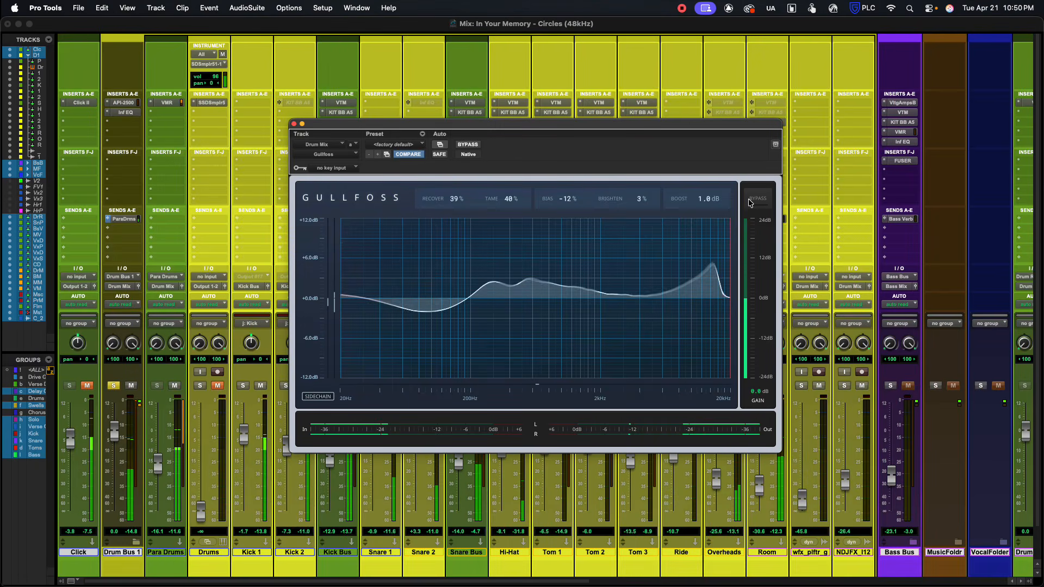
Step: Compare the drum mix with and without Gullfoss by repeatedly bypassing it during playback, leaving it active
{"action": "left_click", "coordinate": [751, 200]}
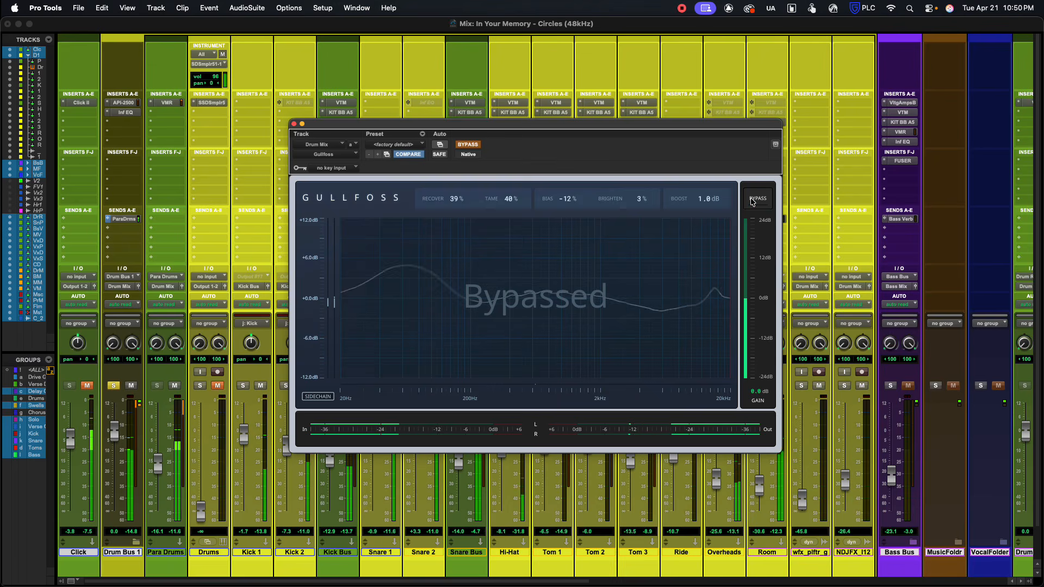
{"action": "left_click", "coordinate": [751, 200]}
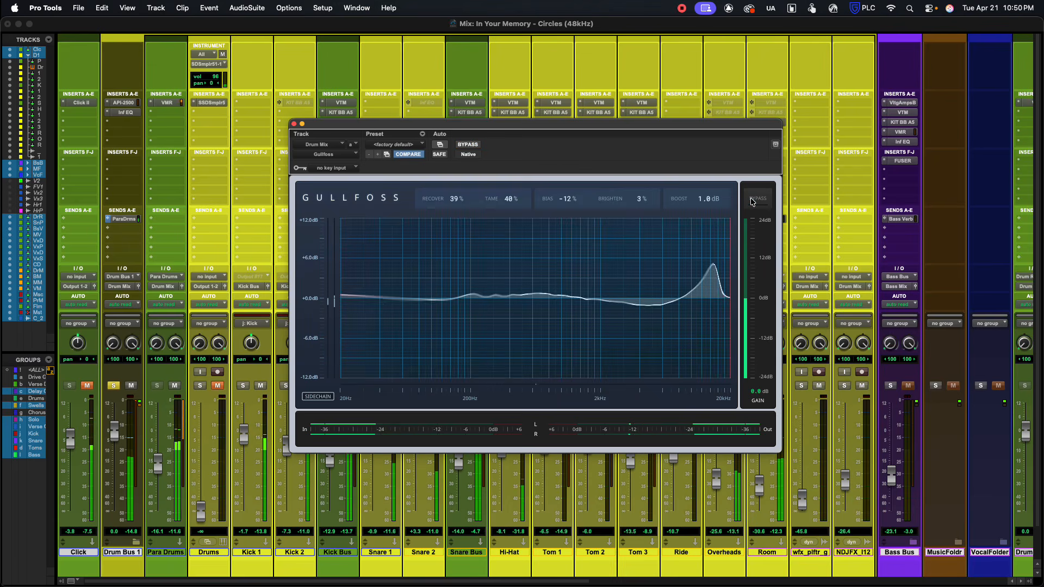
{"action": "left_click", "coordinate": [751, 200]}
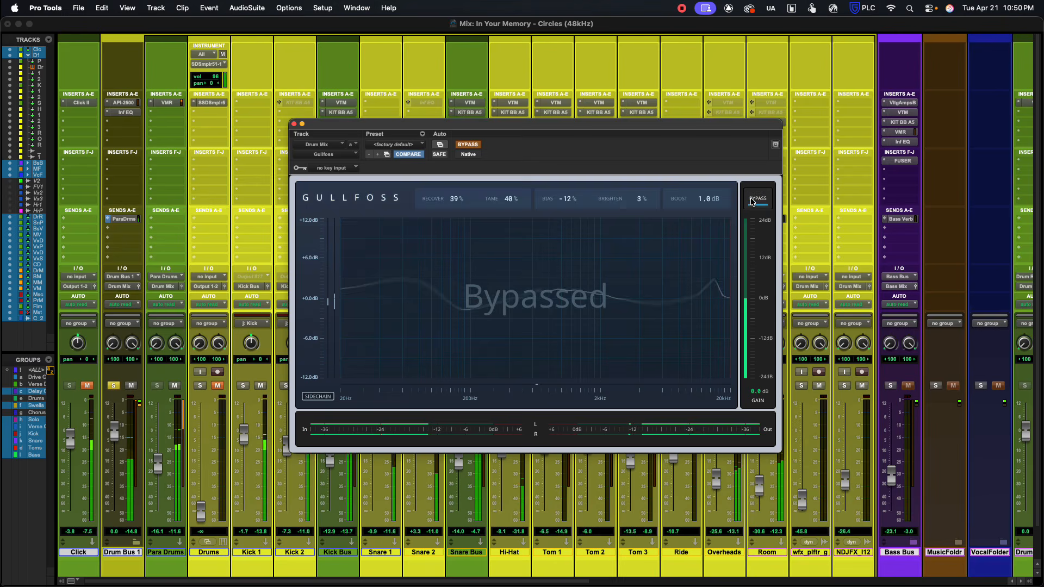
{"action": "left_click", "coordinate": [752, 200]}
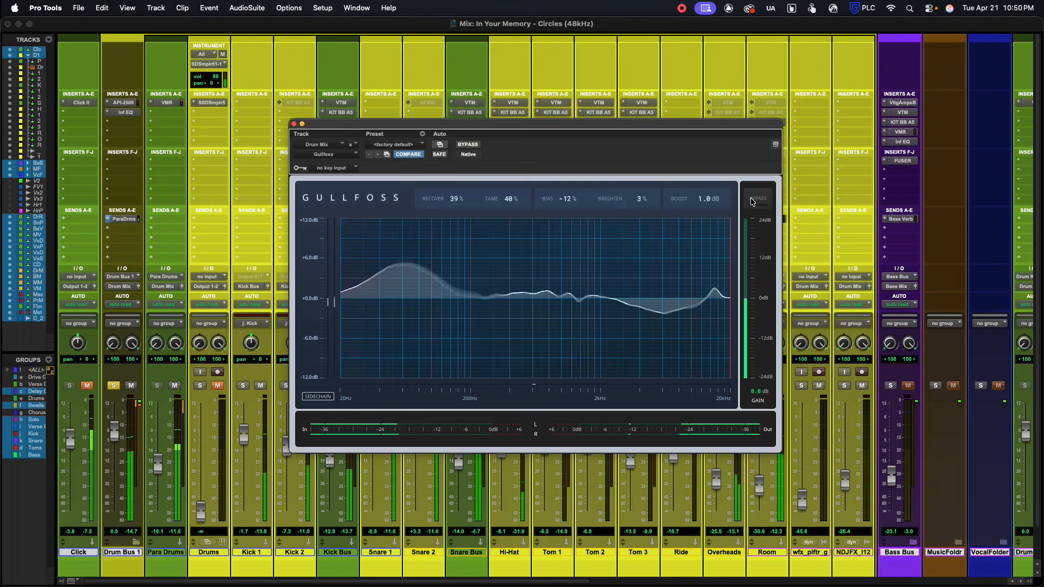
{"action": "left_click", "coordinate": [752, 200]}
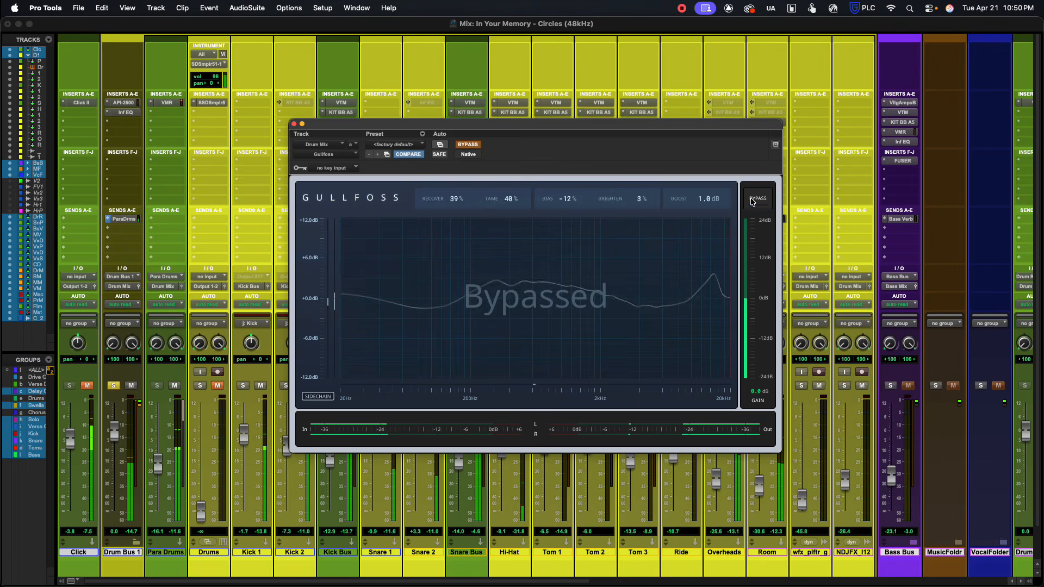
{"action": "left_click", "coordinate": [752, 201]}
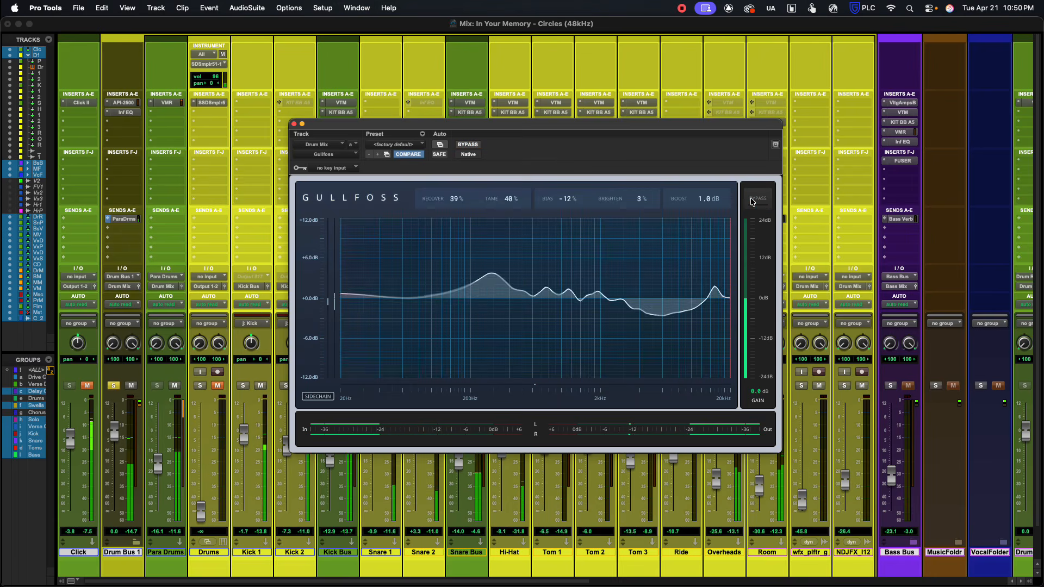
{"action": "left_click", "coordinate": [752, 200]}
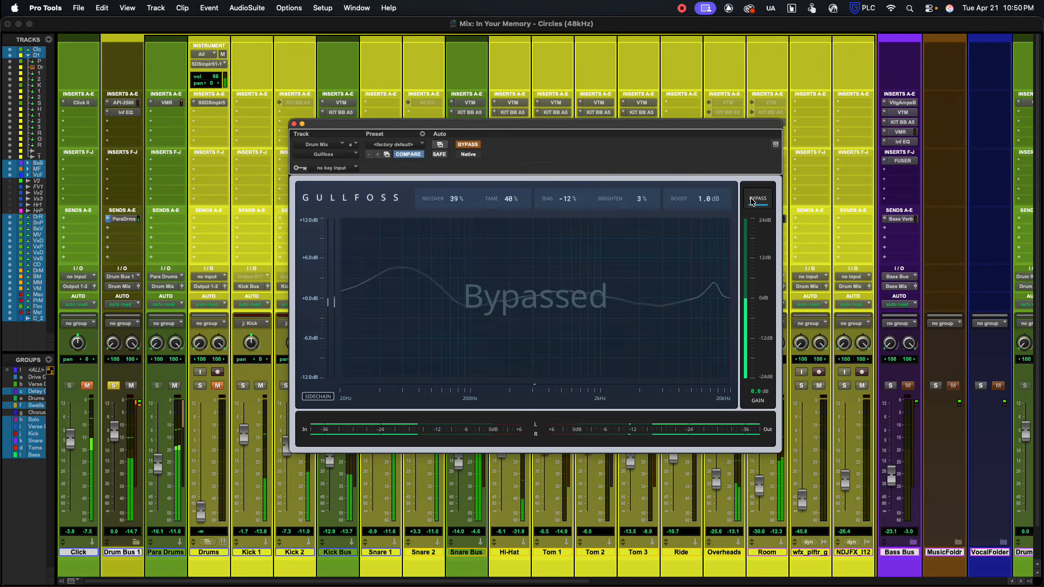
{"action": "left_click", "coordinate": [752, 201]}
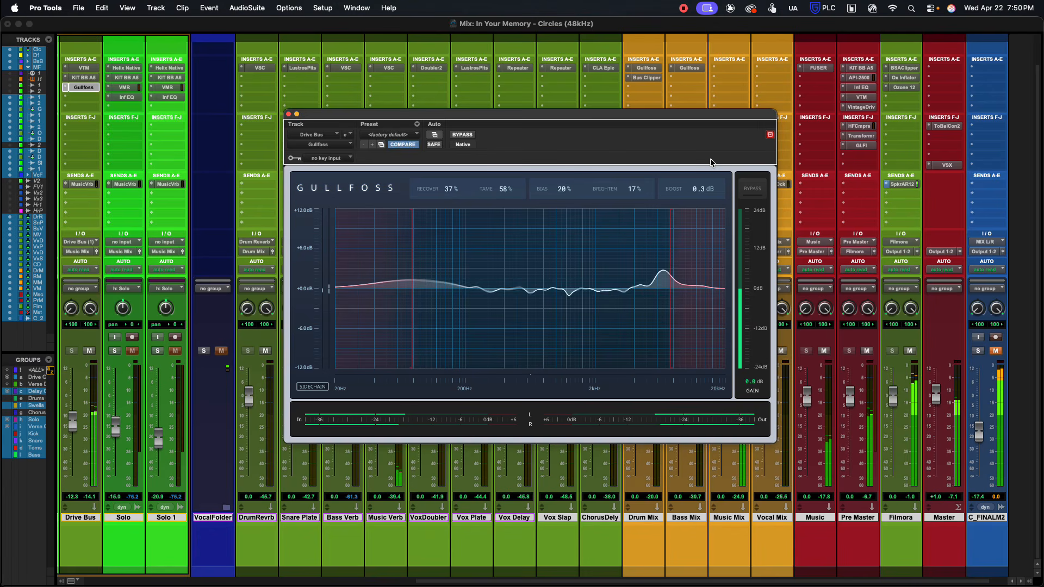
Step: Compare the Drive Bus with Gullfoss bypassed and active twice during playback, leave it active and stop playback
{"action": "left_click", "coordinate": [747, 188]}
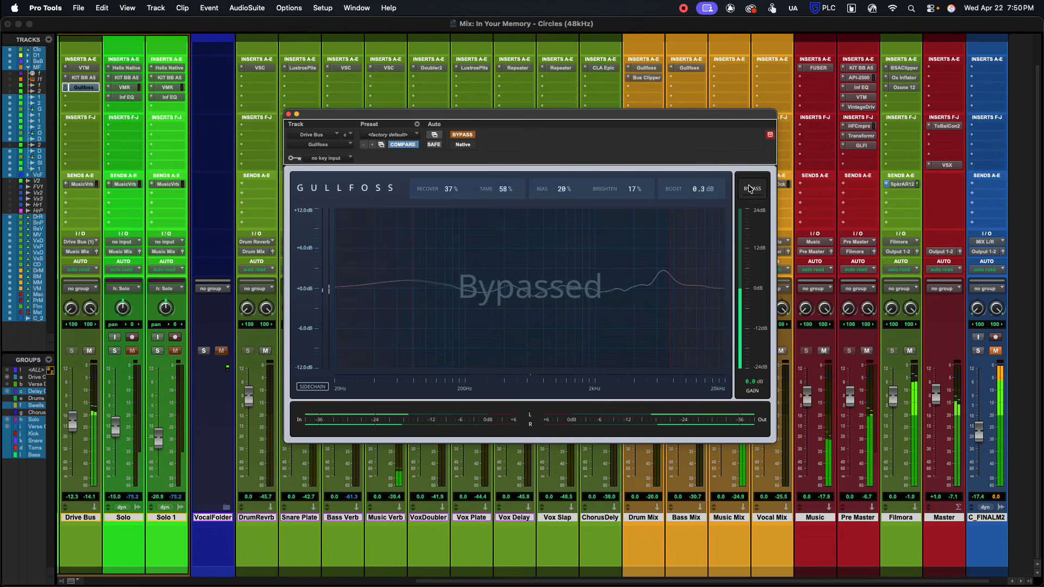
{"action": "left_click", "coordinate": [749, 188]}
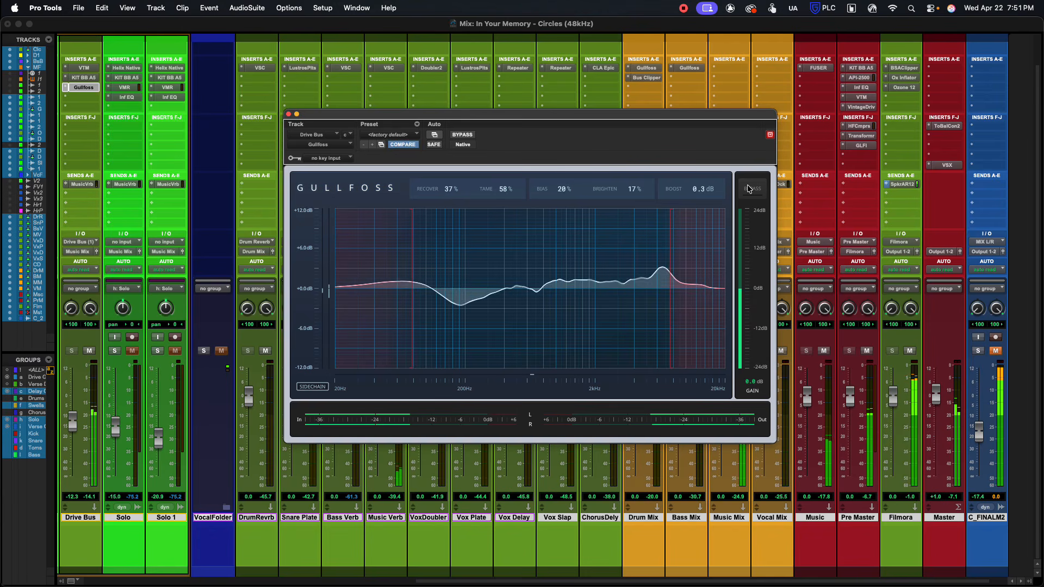
{"action": "left_click", "coordinate": [750, 188]}
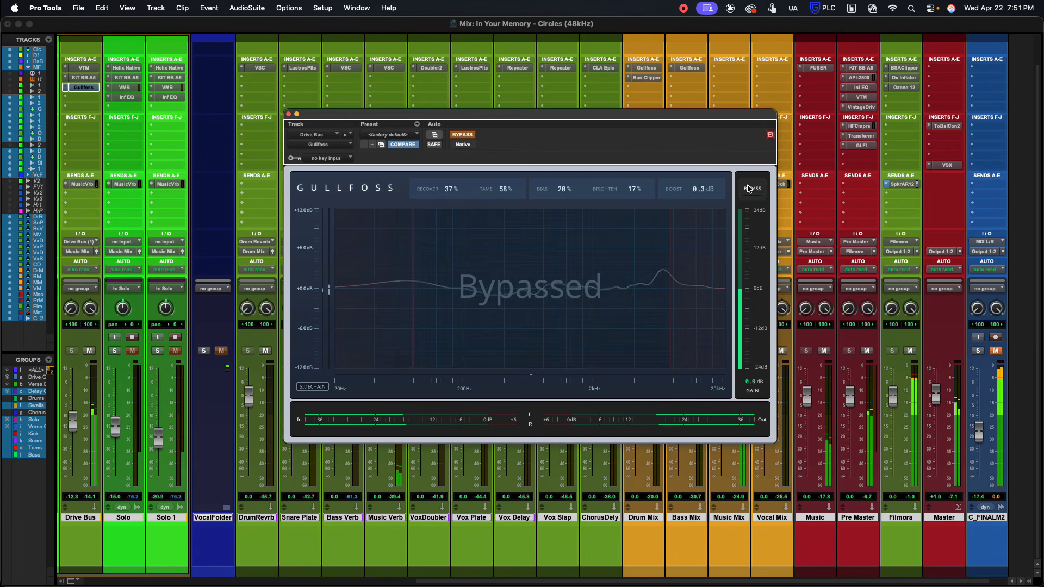
{"action": "left_click", "coordinate": [749, 188]}
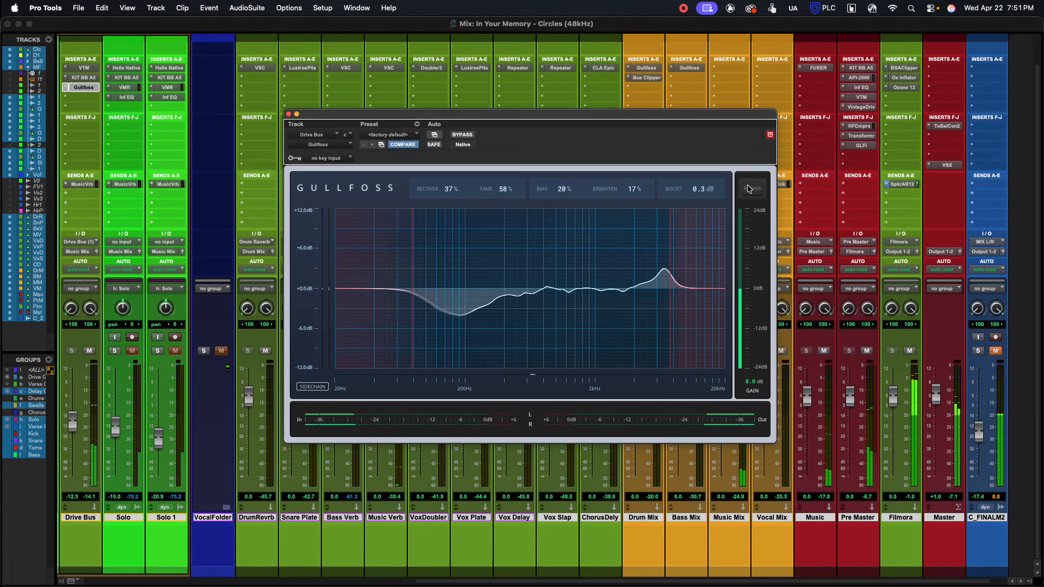
{"action": "key", "text": "space"}
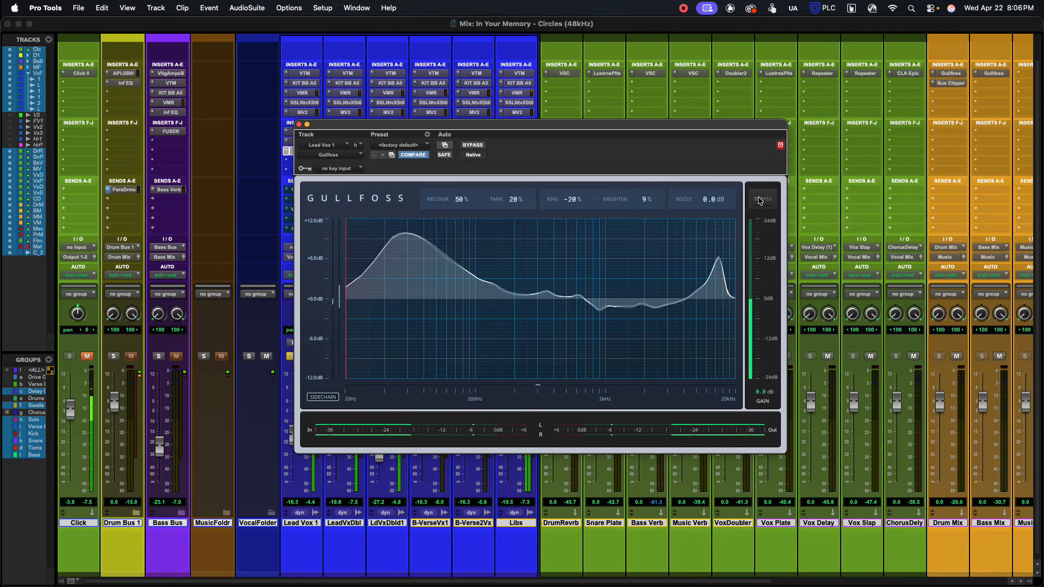
Step: Compare the Lead Vox 1 track with Gullfoss bypassed and active twice, leaving the plug-in active
{"action": "left_click", "coordinate": [760, 200]}
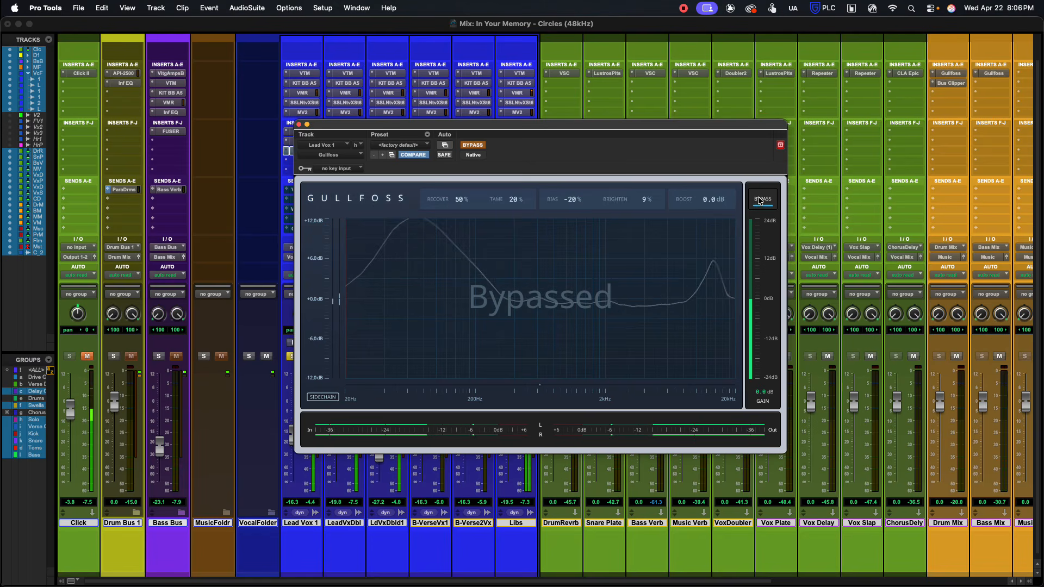
{"action": "left_click", "coordinate": [760, 200]}
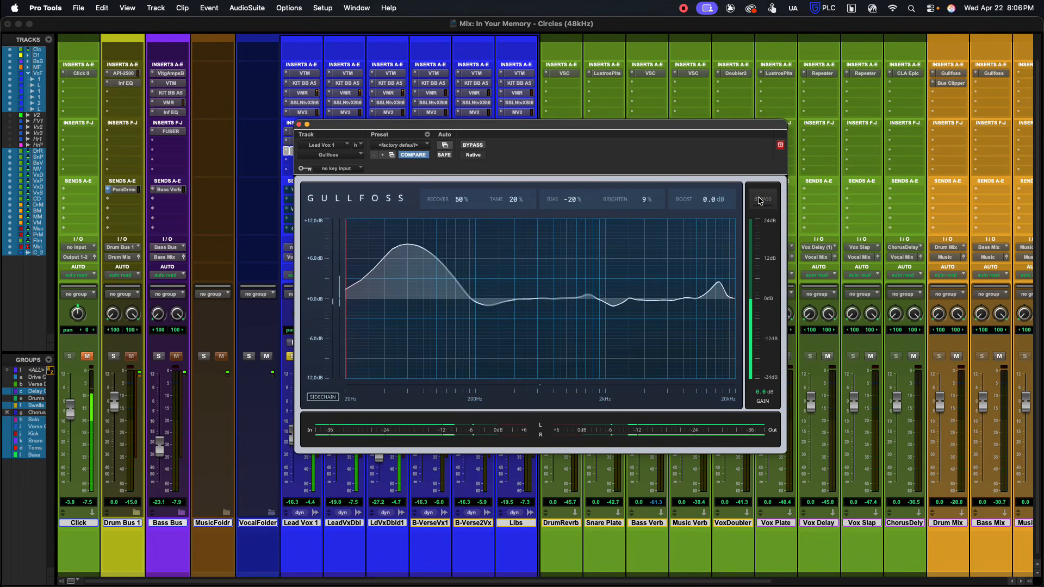
{"action": "left_click", "coordinate": [760, 200]}
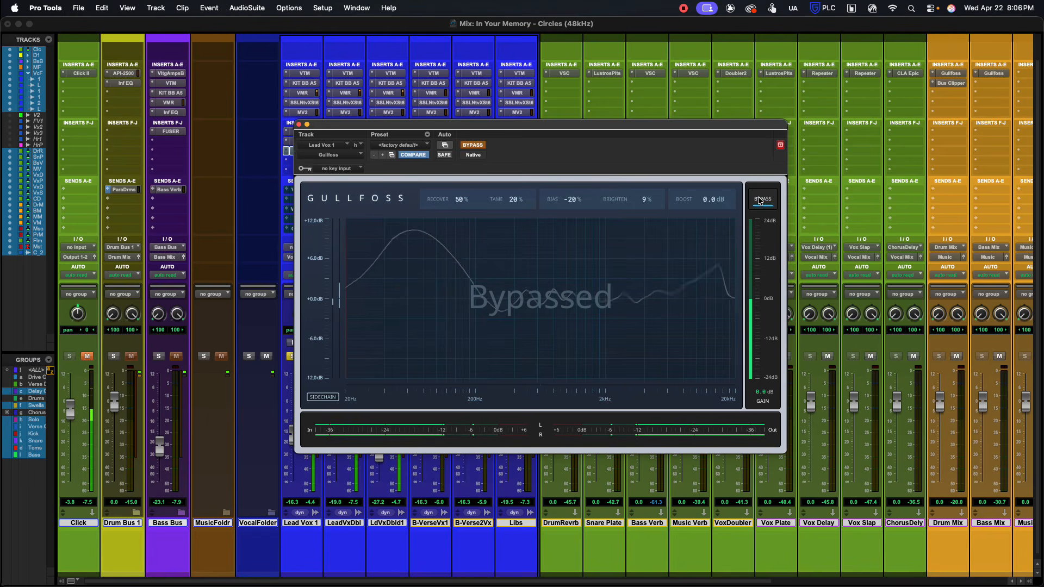
{"action": "left_click", "coordinate": [760, 201]}
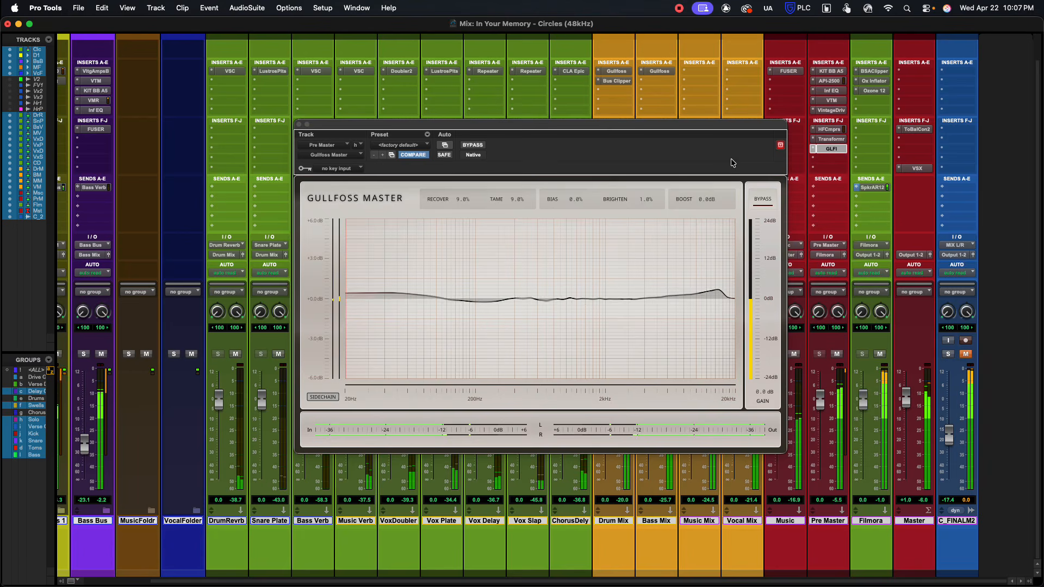
Step: Compare the Pre Master track with Gullfoss Master bypassed and active twice, leaving the plug-in active
{"action": "left_click", "coordinate": [764, 201]}
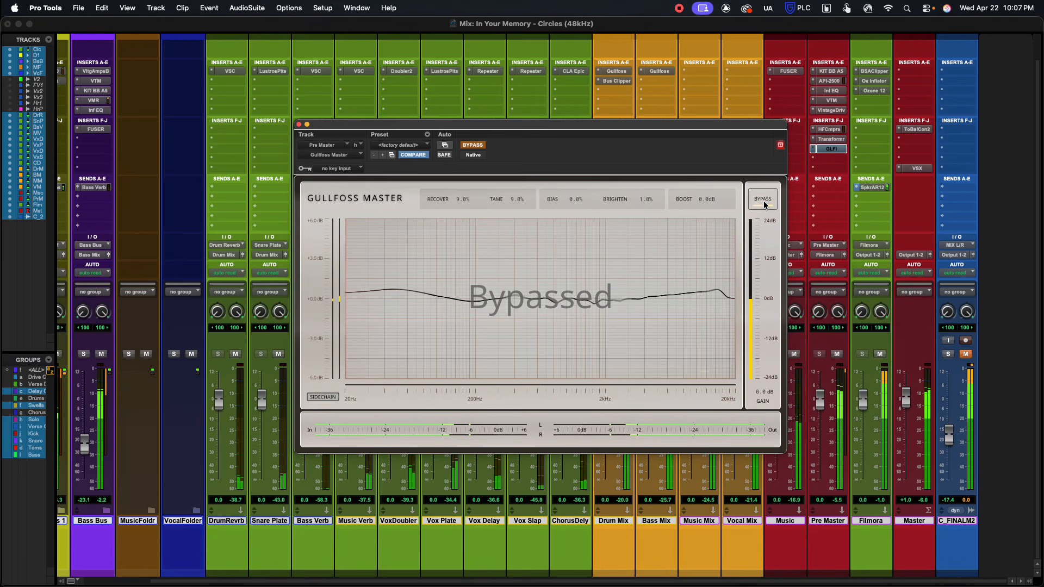
{"action": "left_click", "coordinate": [763, 201]}
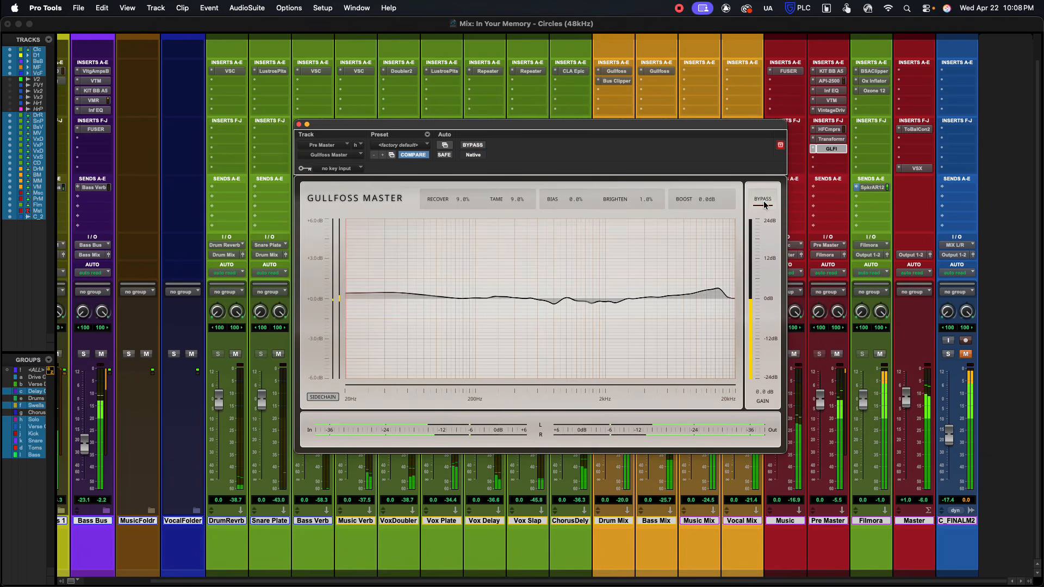
{"action": "left_click", "coordinate": [763, 201]}
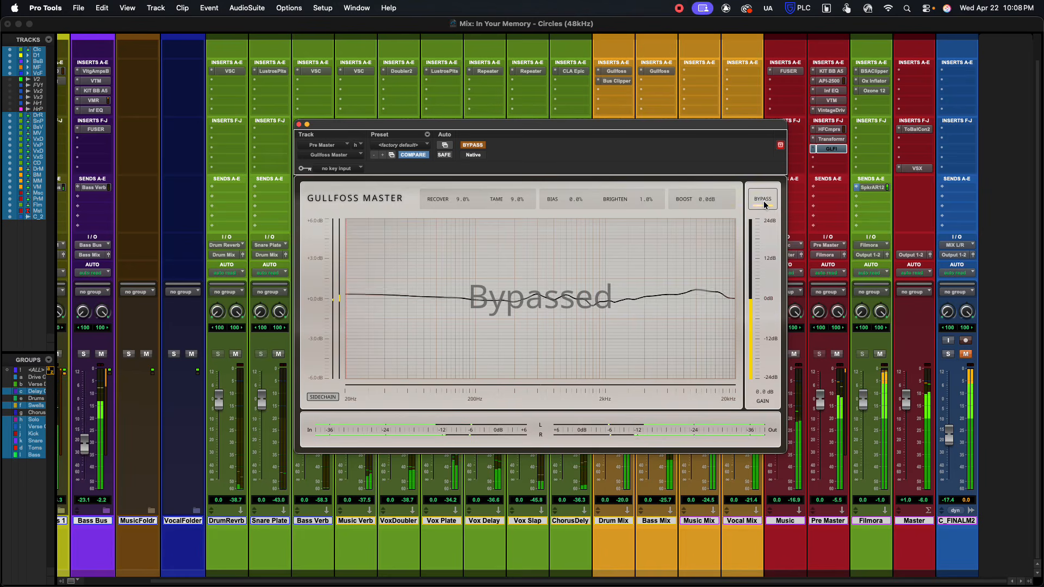
{"action": "left_click", "coordinate": [764, 202]}
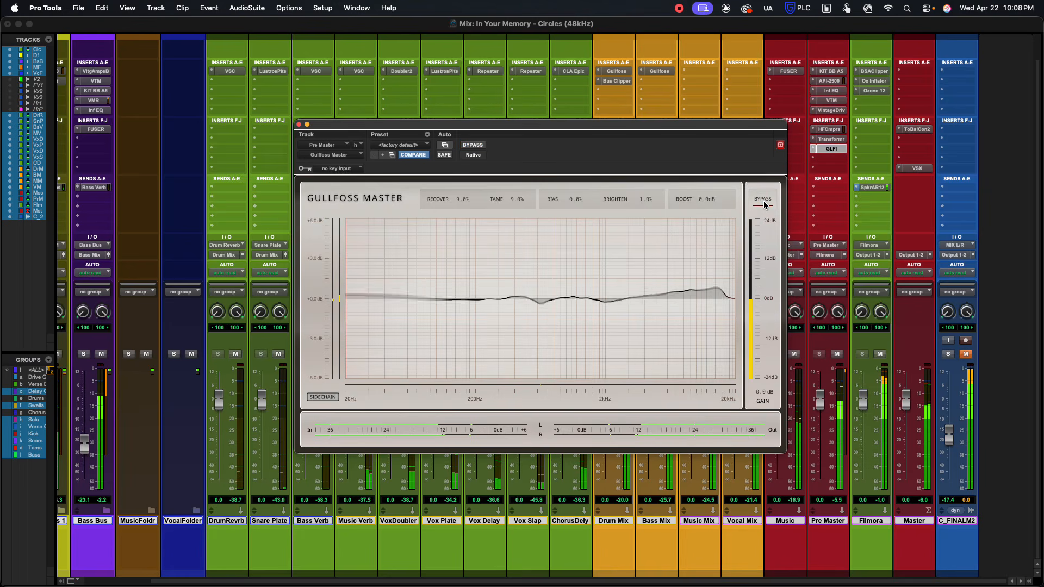